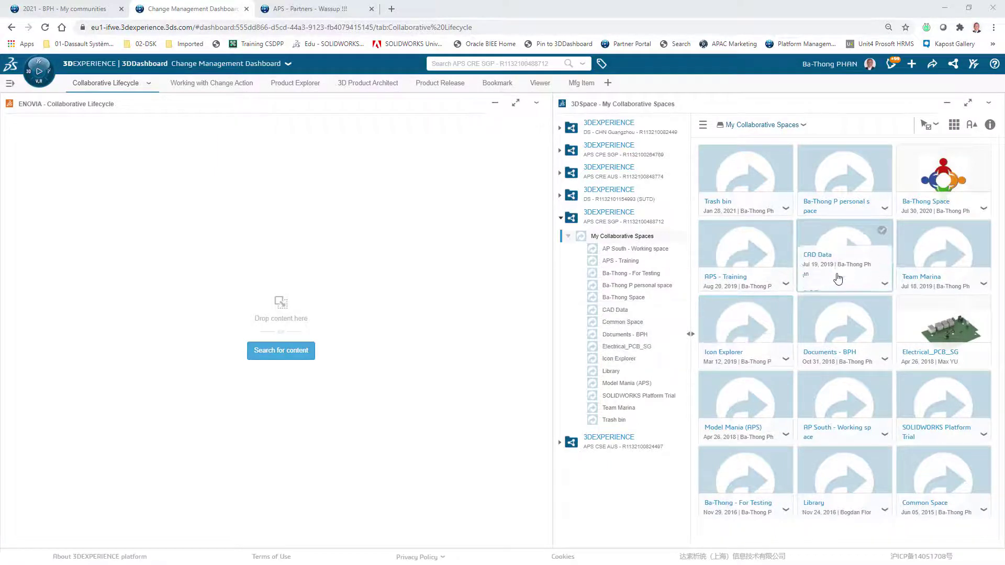
# Open the Ba-Thong Space tile from the My Collaborative Spaces grid
pyautogui.doubleClick(946, 178)
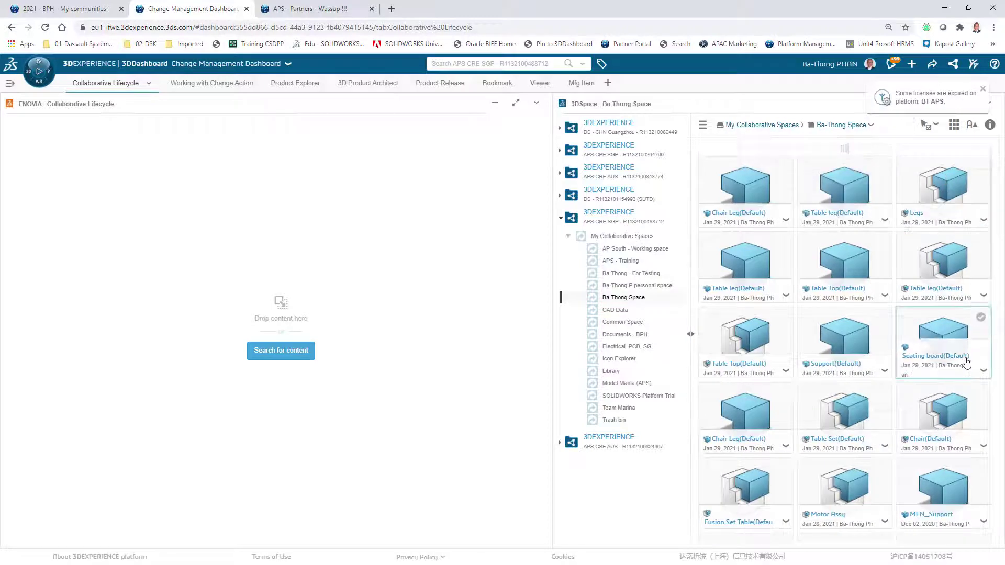
# Scroll through Ba-Thong Space's parts, return to My Collaborative Spaces, and show the Bookmark tab
pyautogui.scroll(-2, 967, 359)
pyautogui.scroll(-4, 967, 359)
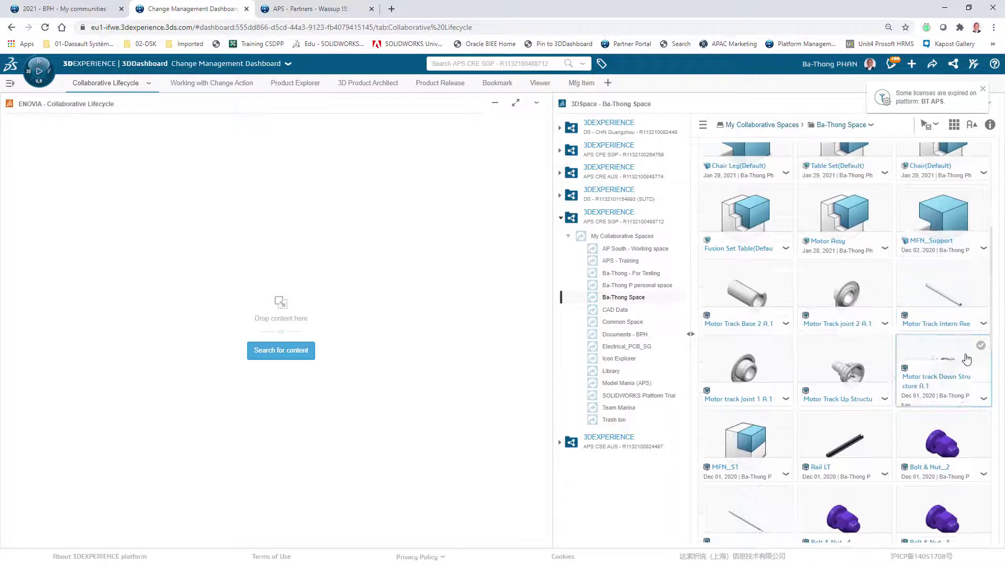
pyautogui.scroll(-5, 967, 359)
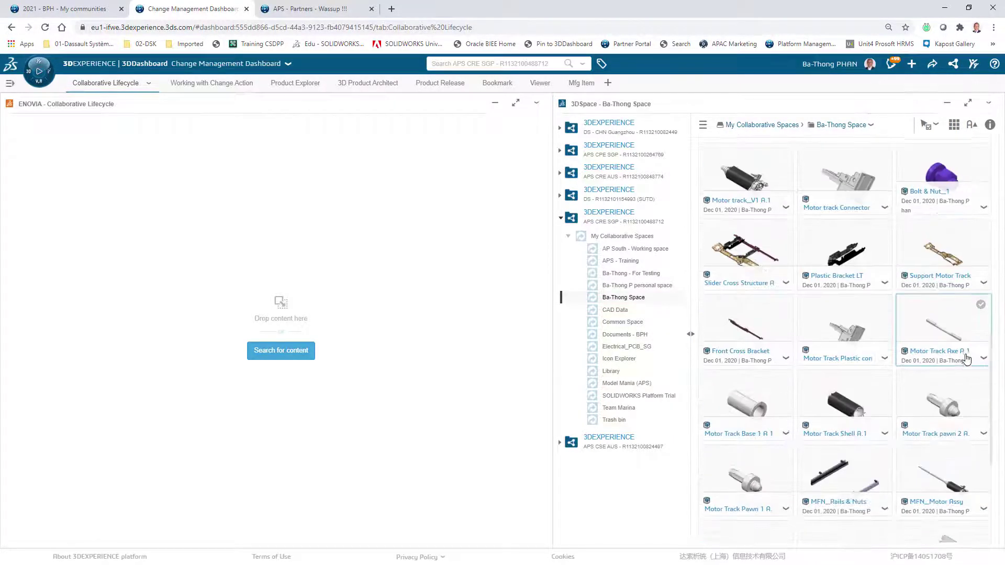
pyautogui.scroll(-4, 967, 359)
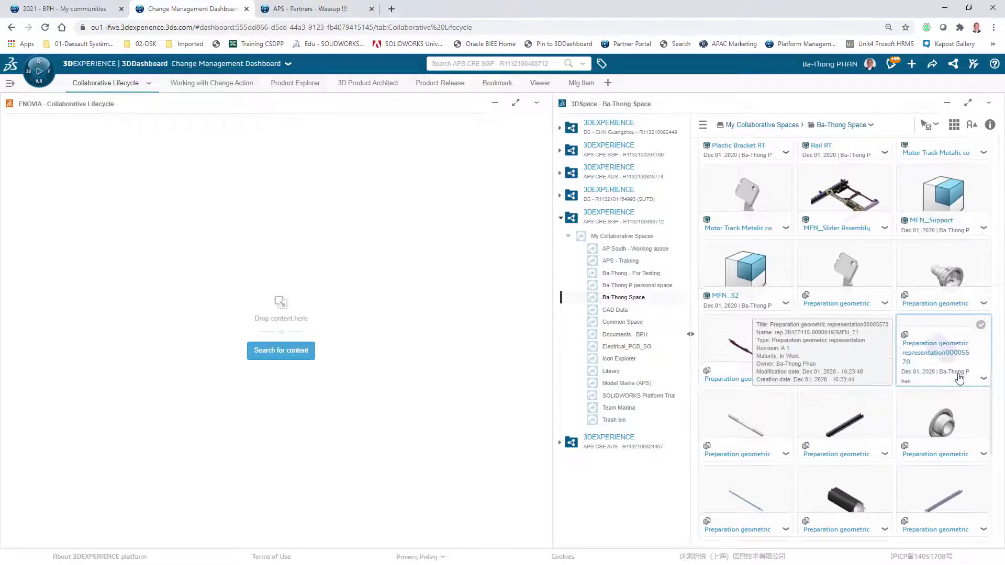
pyautogui.scroll(-3, 961, 378)
pyautogui.scroll(-3, 960, 378)
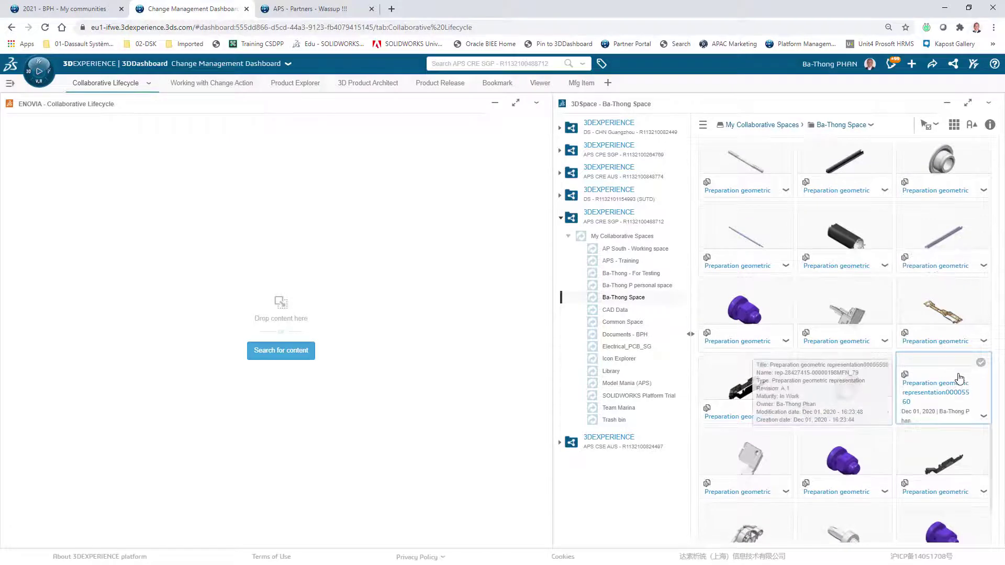
pyautogui.scroll(-4, 960, 378)
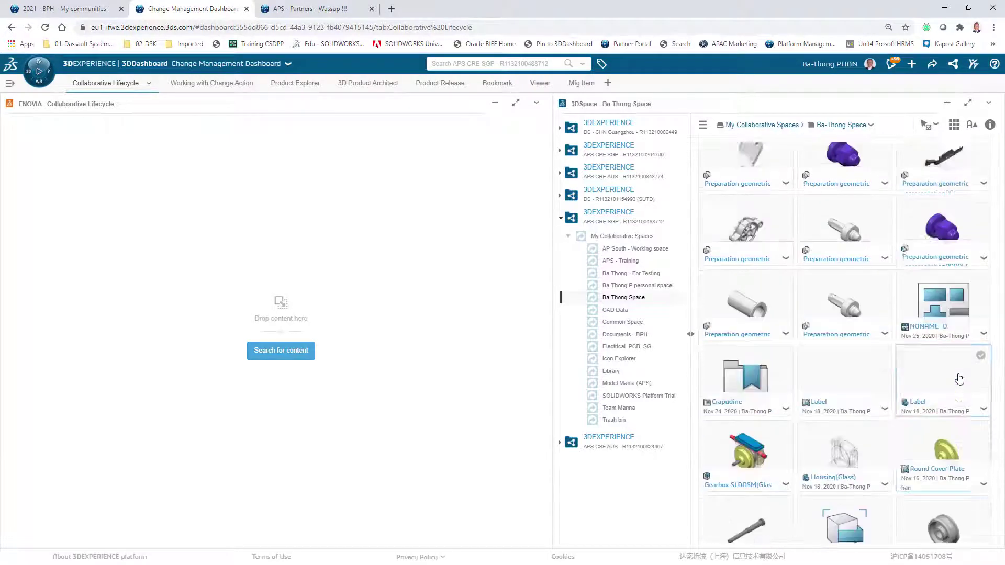
pyautogui.scroll(10, 959, 378)
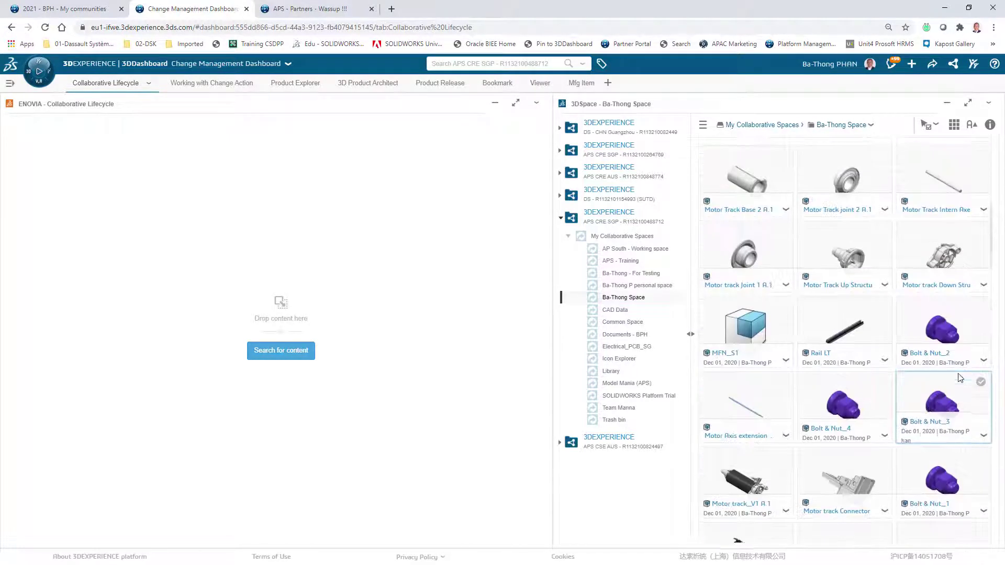
pyautogui.click(600, 236)
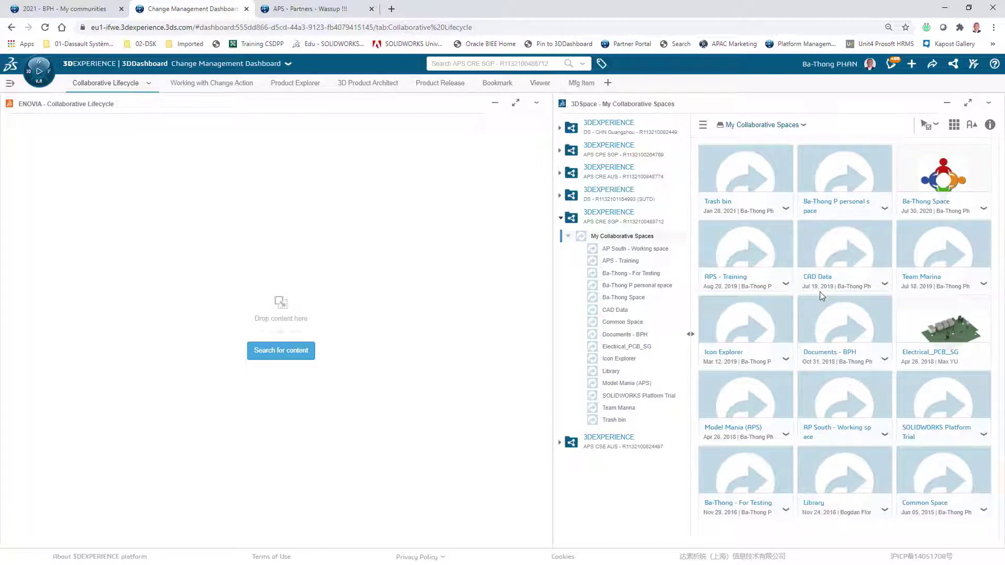
pyautogui.click(493, 85)
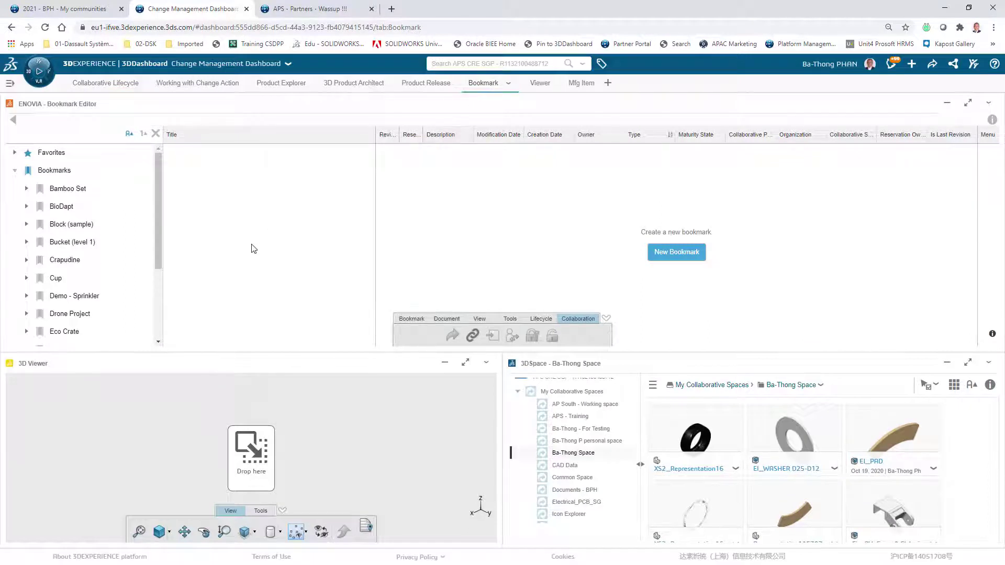
# Expand the Gearbox bookmark and drag Gearbox.SLDASM(Metal) onto the Product Explorer tab
pyautogui.moveTo(158, 224); pyautogui.dragTo(159, 265)
pyautogui.click(56, 296)
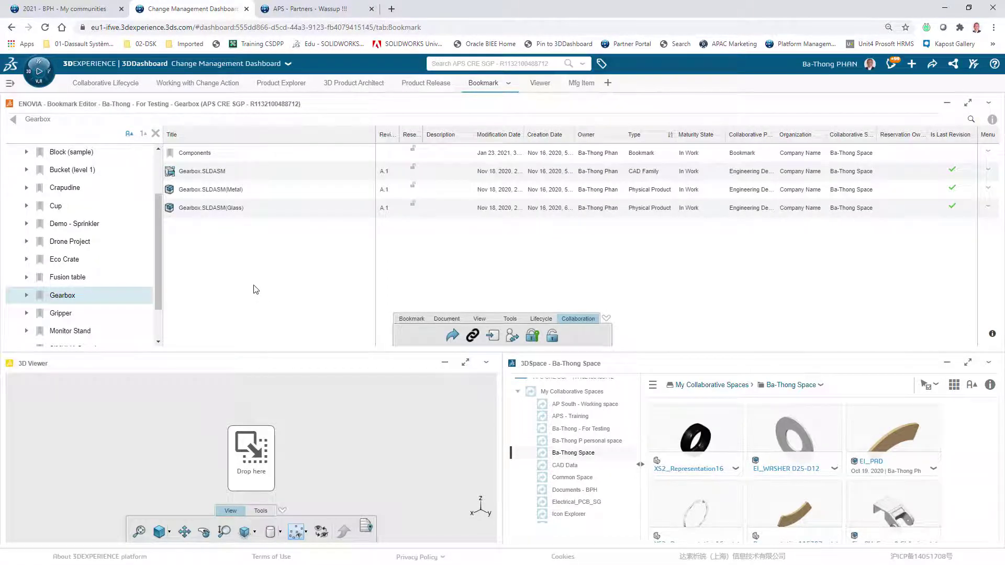
pyautogui.click(27, 296)
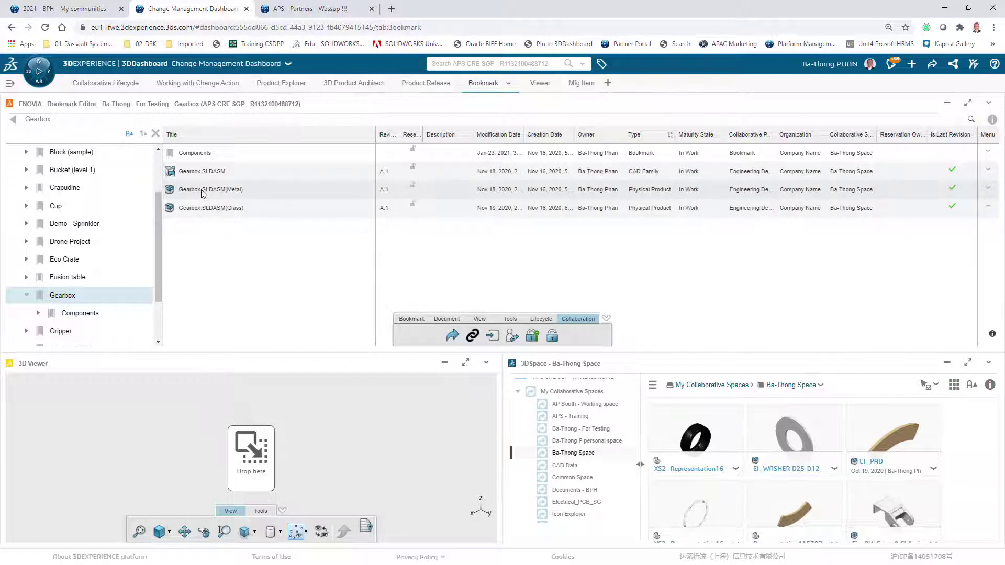
pyautogui.moveTo(203, 194); pyautogui.dragTo(311, 328)
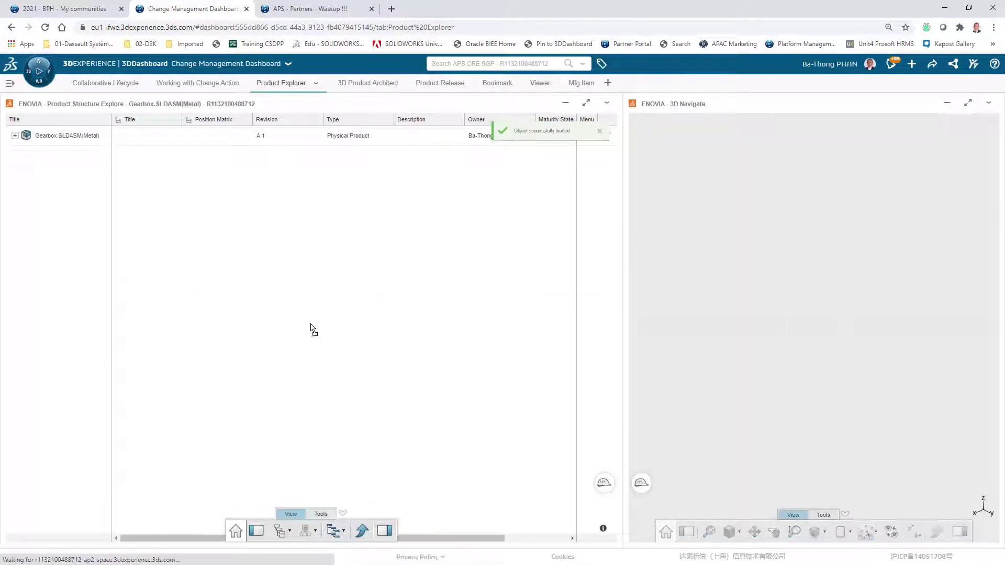
# Load the Gearbox.SLDASM(Metal) root into 3D, expand its component list, then deselect it
pyautogui.click(69, 137)
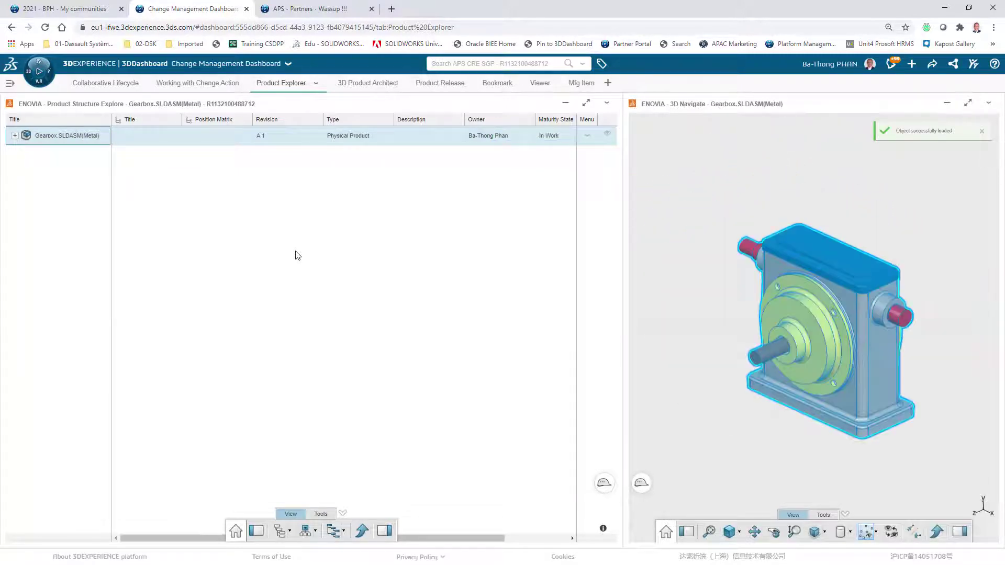
pyautogui.click(15, 136)
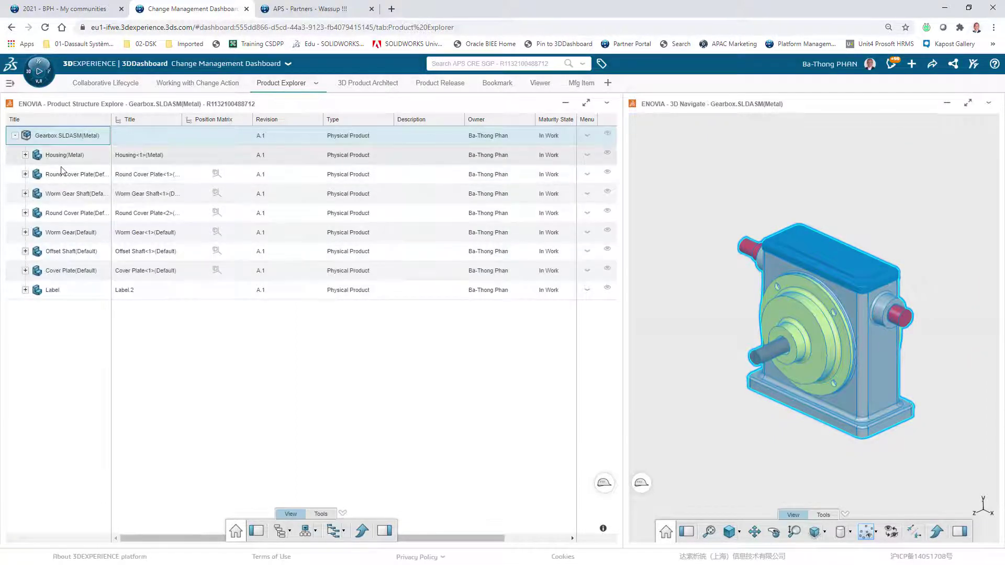
pyautogui.click(224, 338)
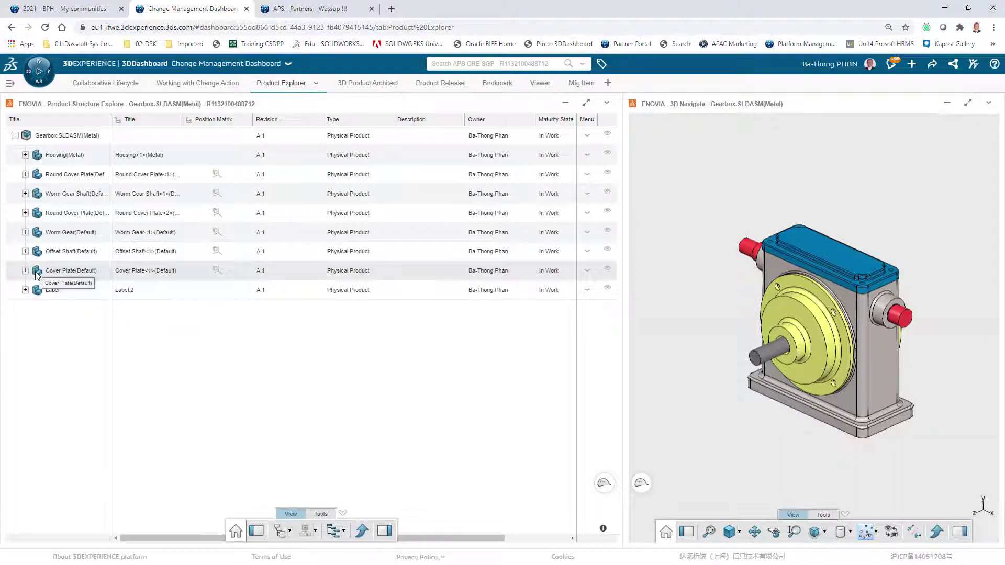
# Bring Cover Plate(Default) into Collaborative Lifecycle and open Relations from its context menu
pyautogui.moveTo(37, 275); pyautogui.dragTo(268, 349)
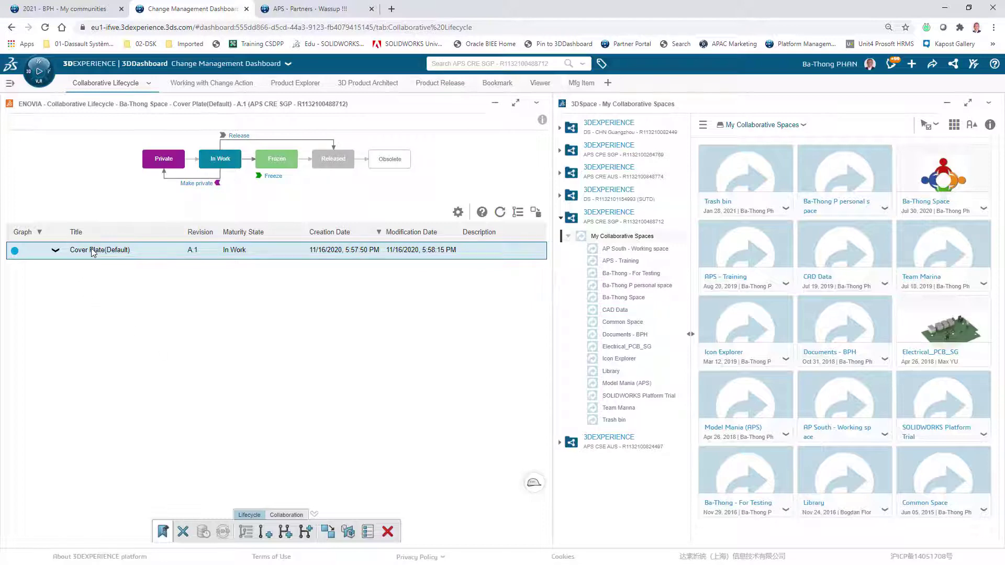
pyautogui.click(287, 515)
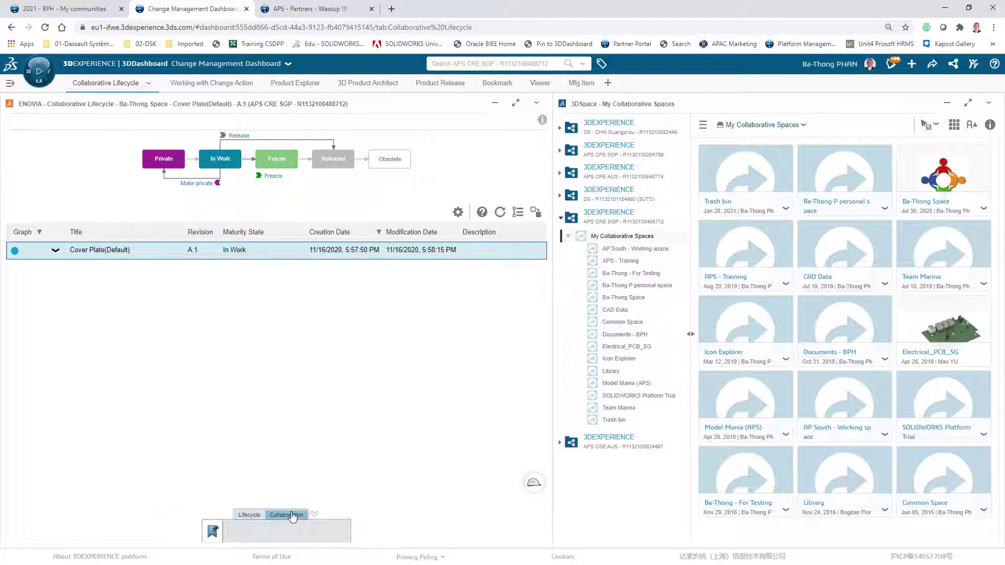
pyautogui.click(104, 256)
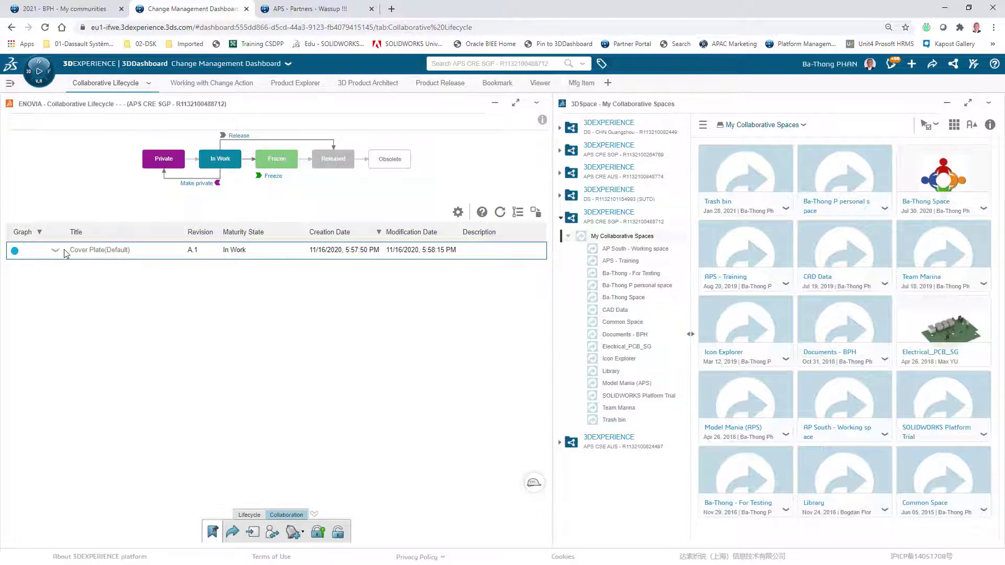
pyautogui.click(248, 515)
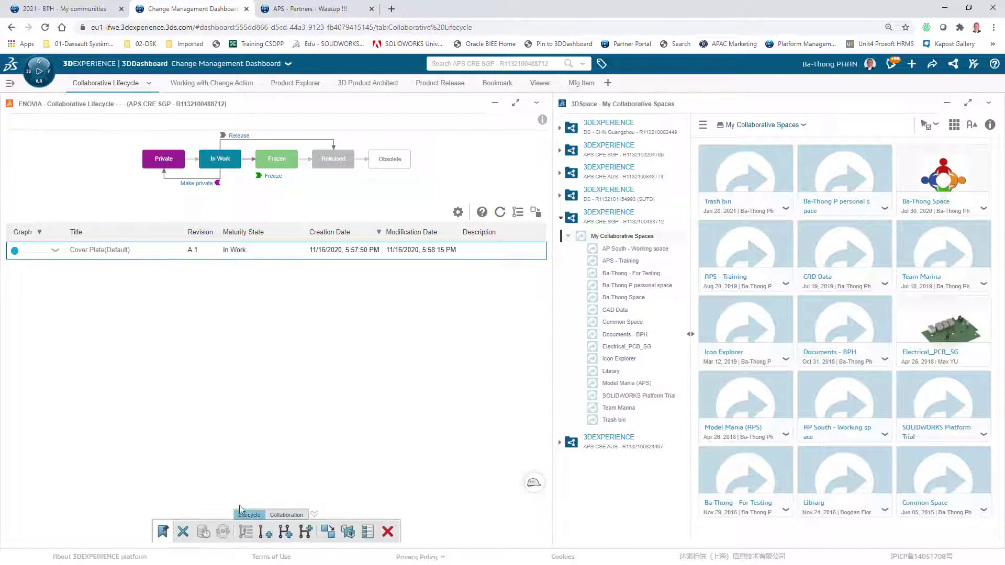
pyautogui.click(98, 253)
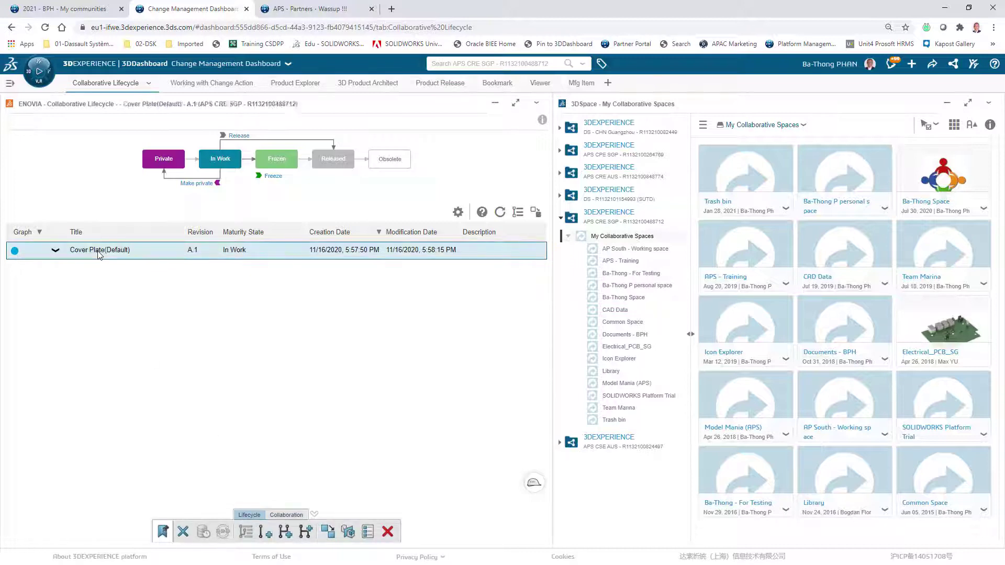
pyautogui.rightClick(99, 255)
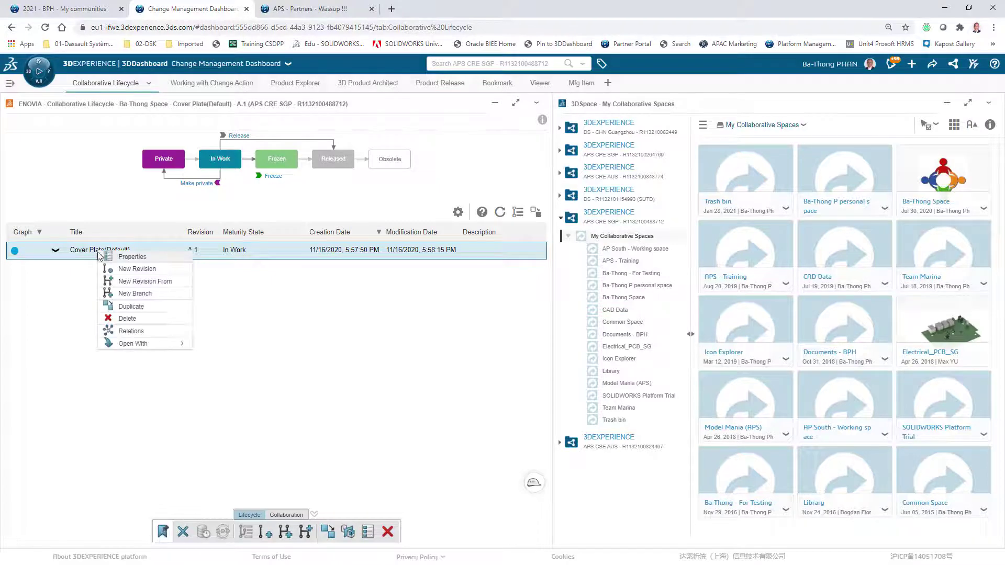
pyautogui.click(116, 331)
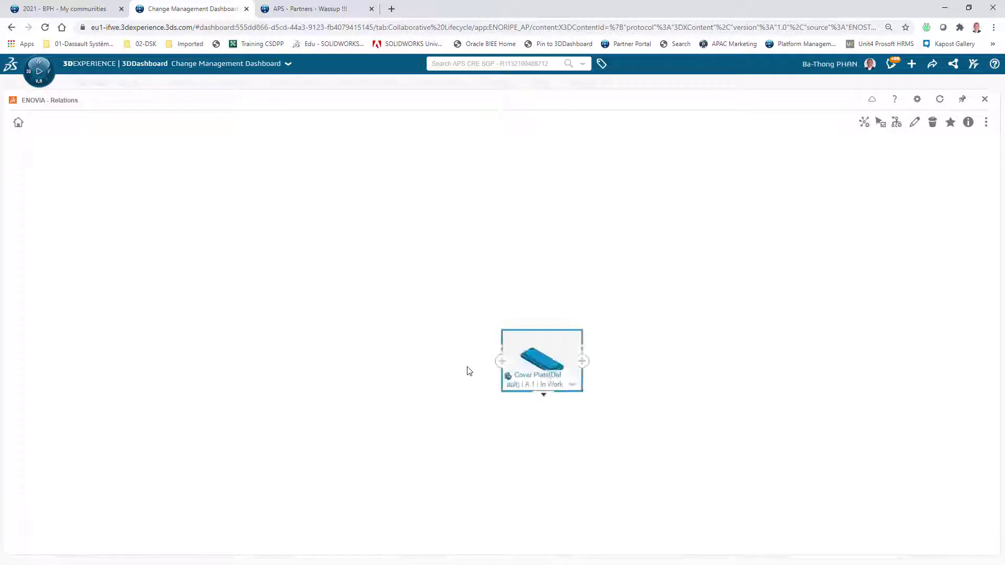
# Expand Cover Plate's related objects and the Gearbox (Metal) node, then close the Relations widget
pyautogui.moveTo(502, 365)
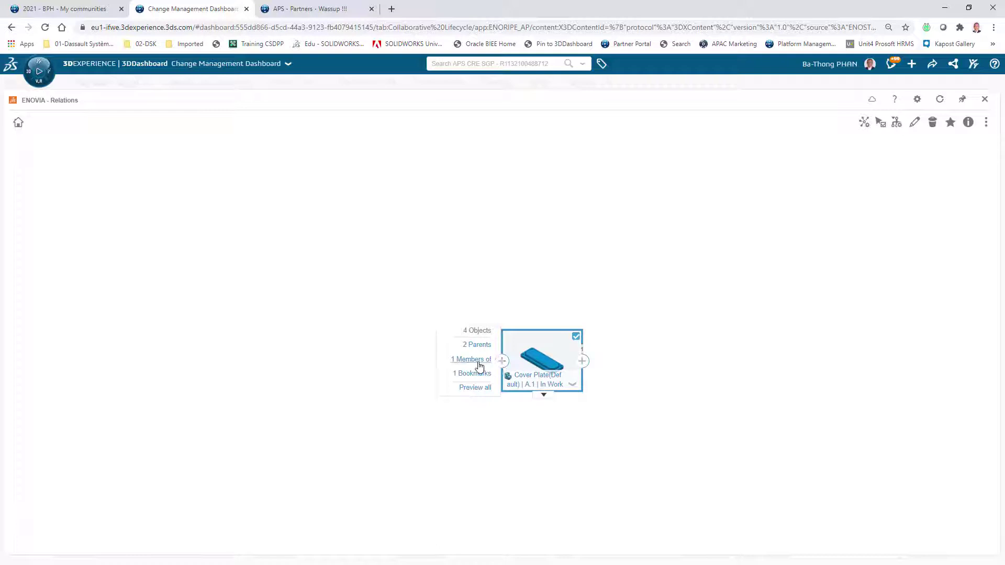
pyautogui.click(479, 361)
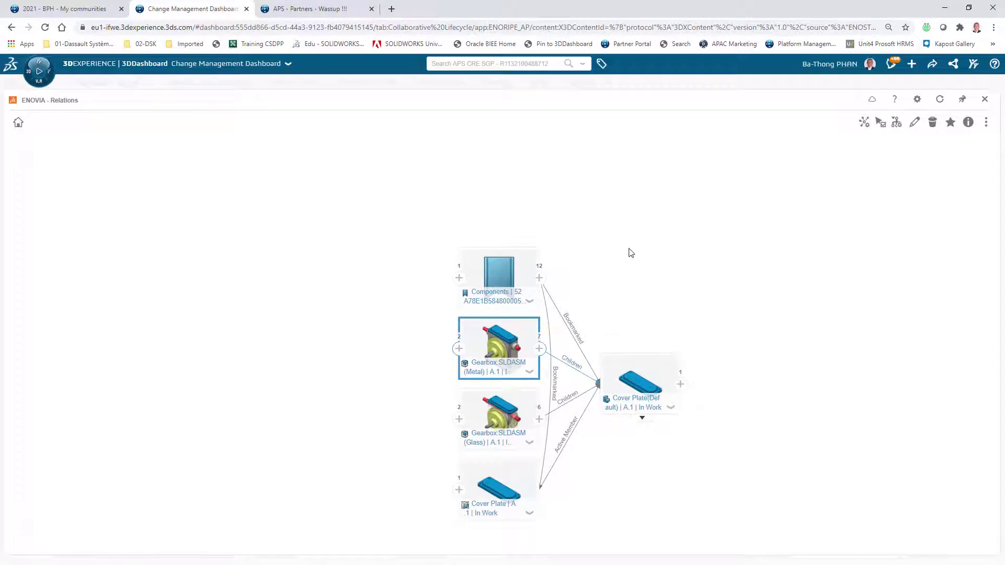
pyautogui.moveTo(458, 349)
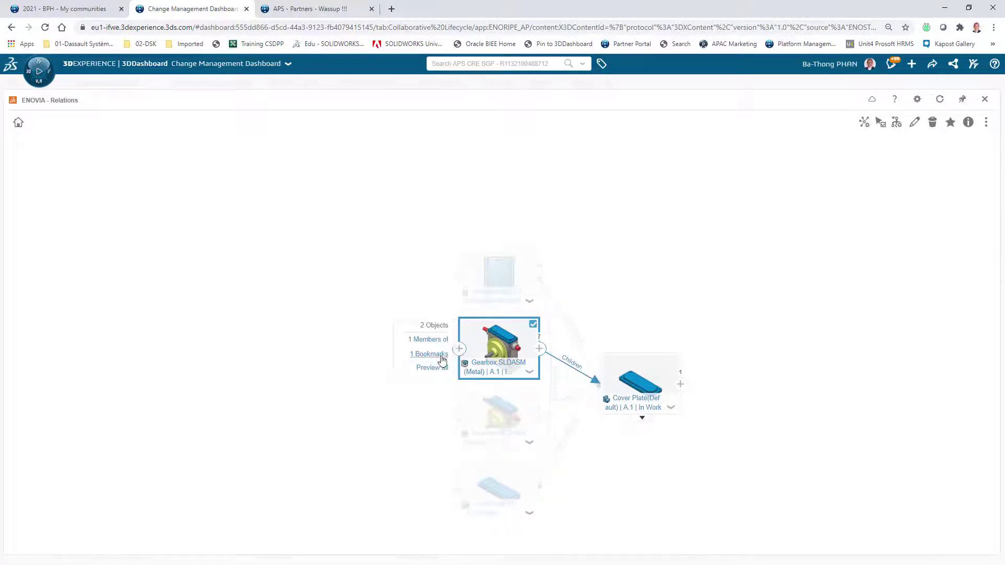
pyautogui.click(442, 362)
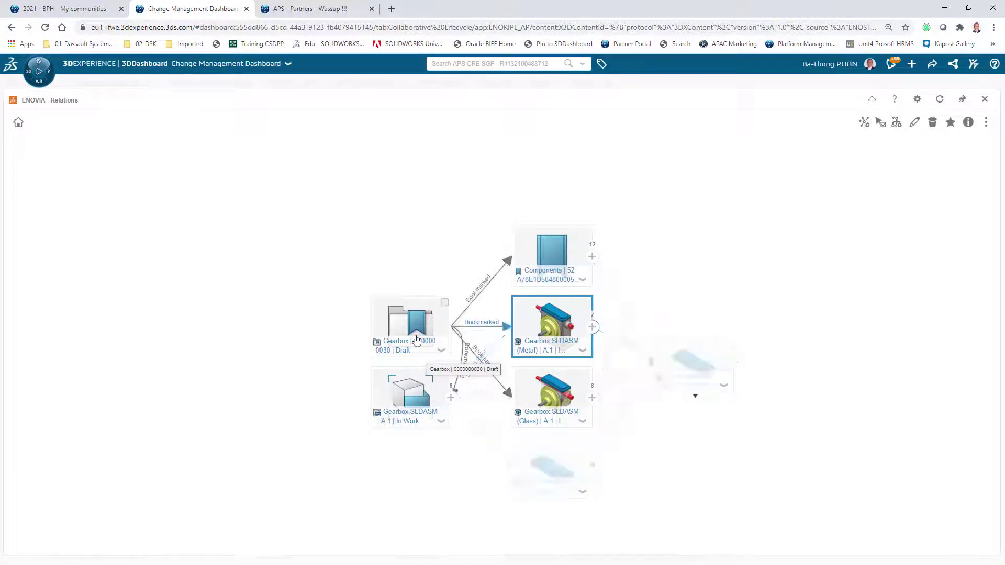
pyautogui.moveTo(417, 341)
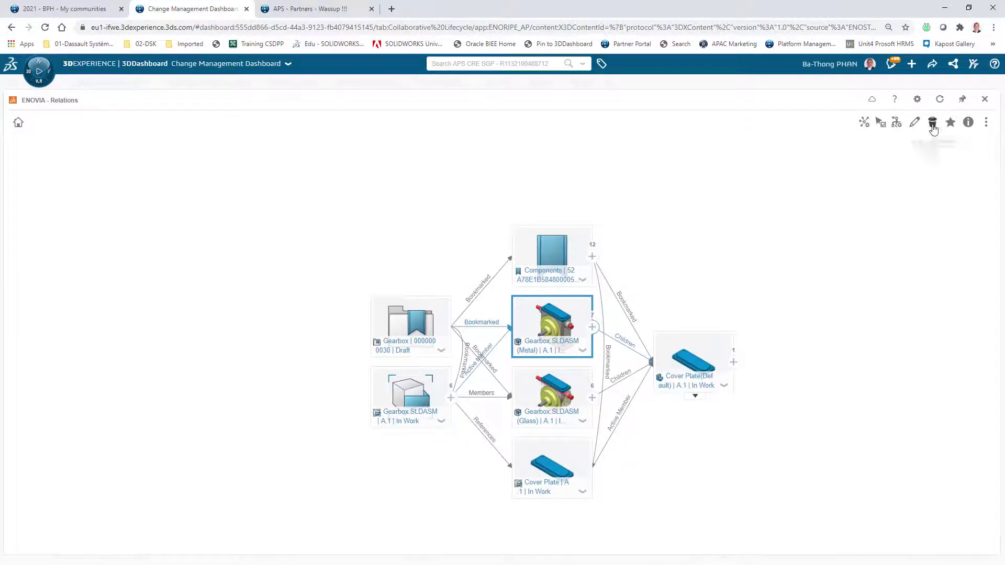
pyautogui.click(986, 101)
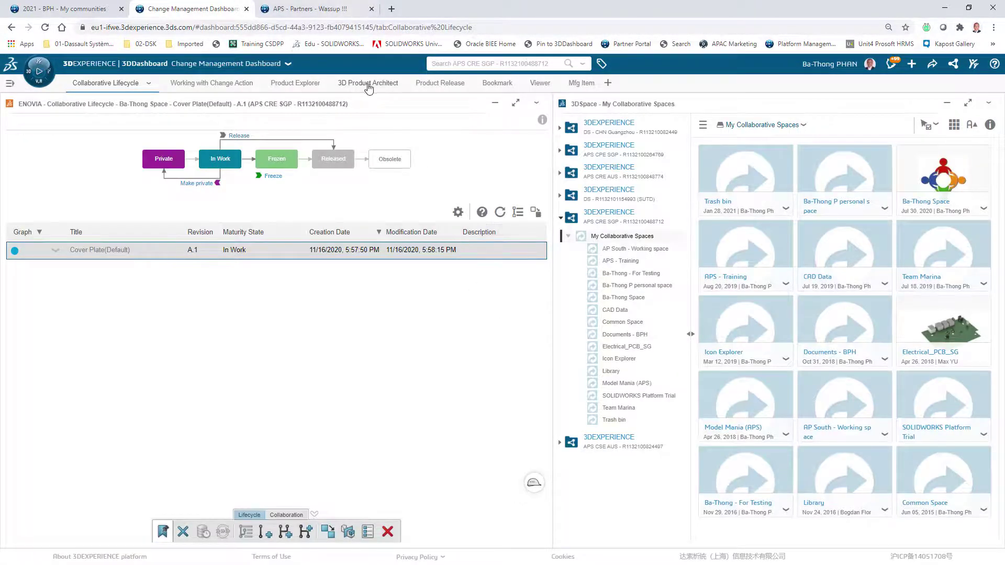
# Drag Cover Plate(Default) from the Product Explorer structure onto SOLIDWORKS Connected to open it read-only
pyautogui.click(296, 84)
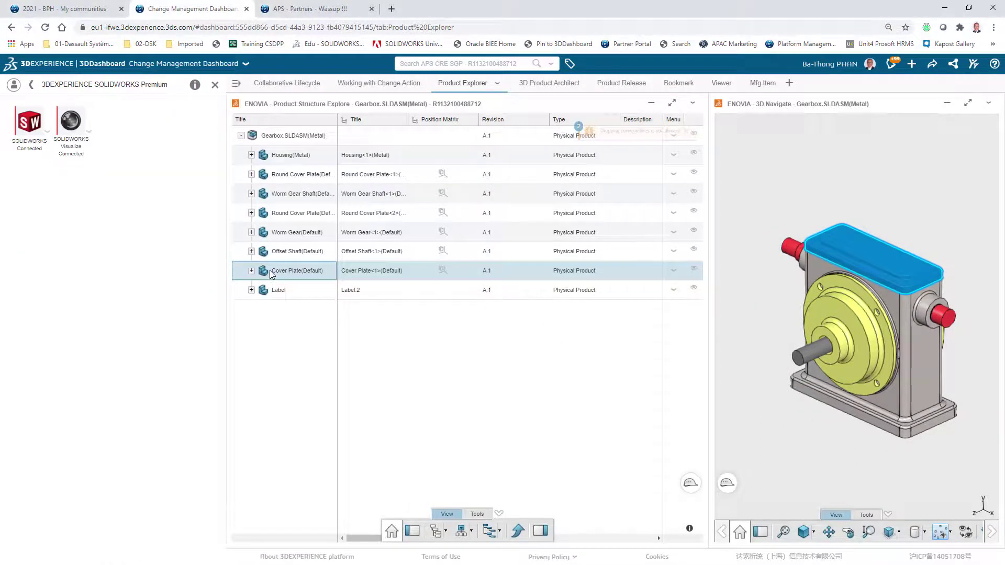
pyautogui.moveTo(272, 274); pyautogui.dragTo(697, 297)
pyautogui.moveTo(718, 564); pyautogui.dragTo(462, 201)
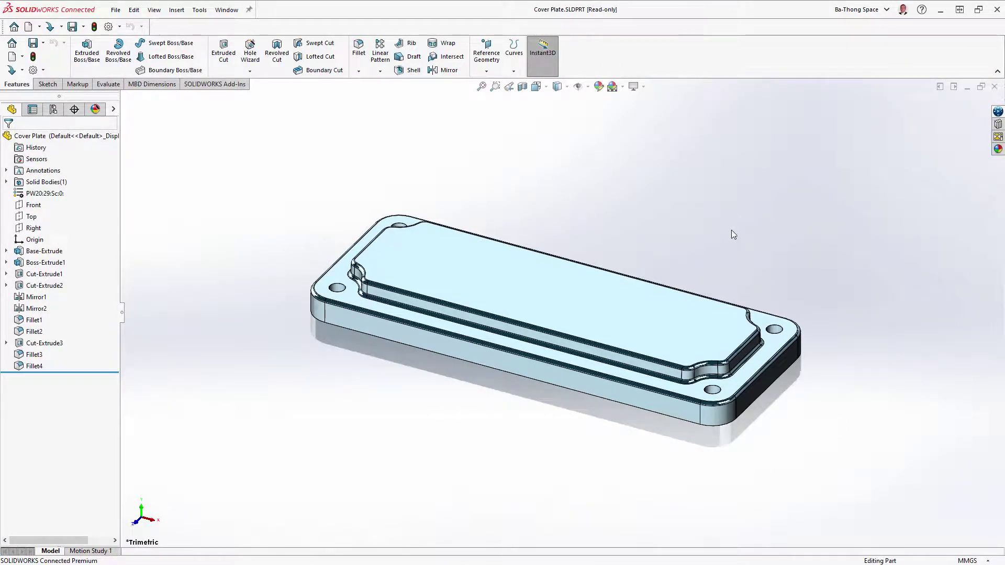
# Orbit the cover plate and show the 3DEXPERIENCE pane listing Cover Plate (Default) at A.1
pyautogui.moveTo(732, 234); pyautogui.dragTo(698, 227, button='middle')
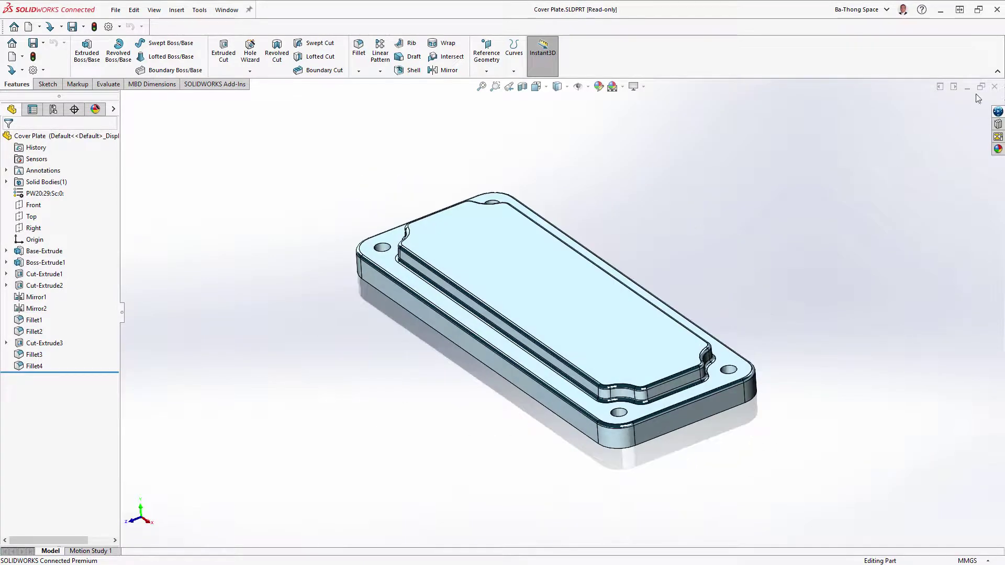
pyautogui.click(998, 112)
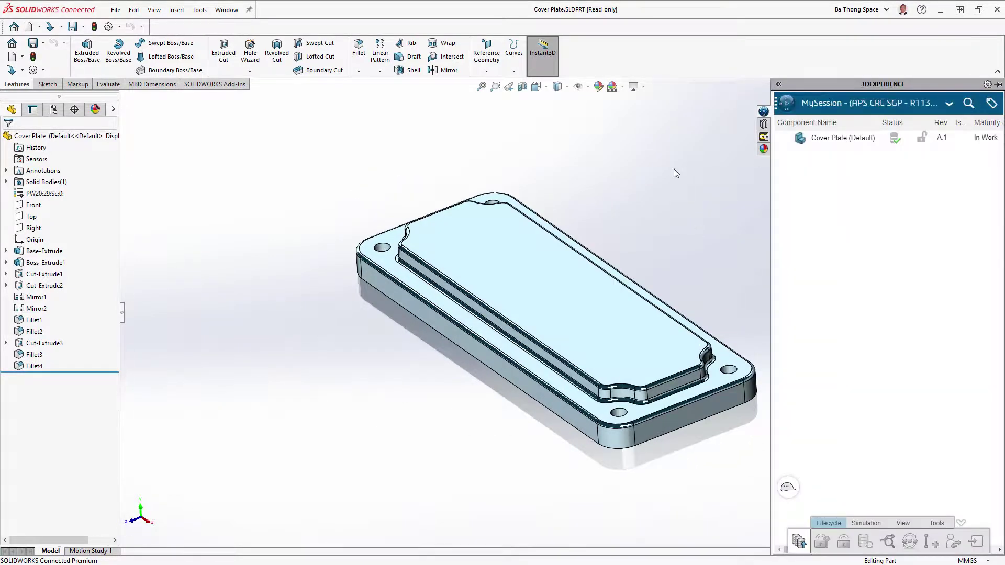